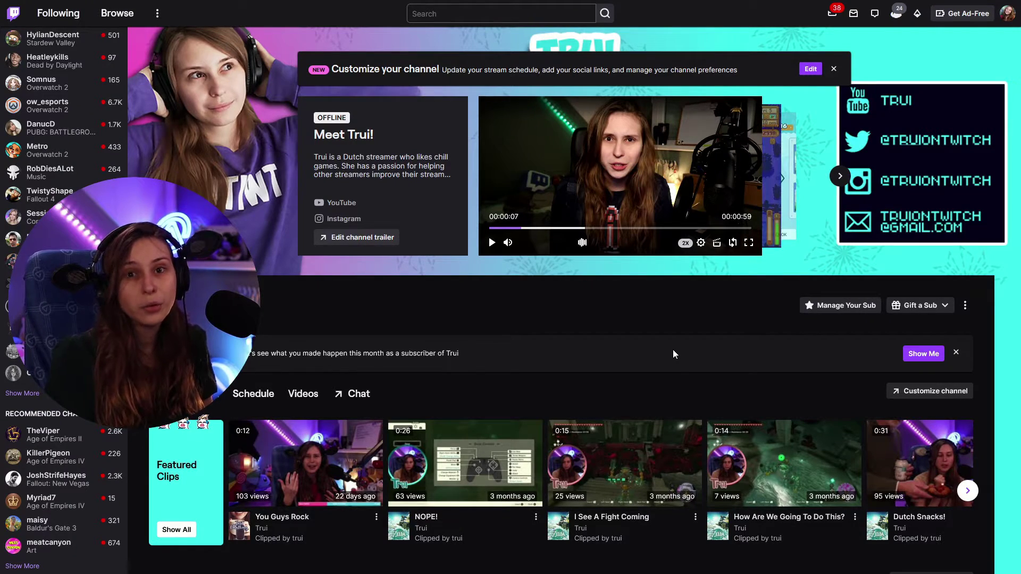
- Switch the channel page to the stream player view with stream chat beside it
{"action": "left_click", "coordinate": [372, 395]}
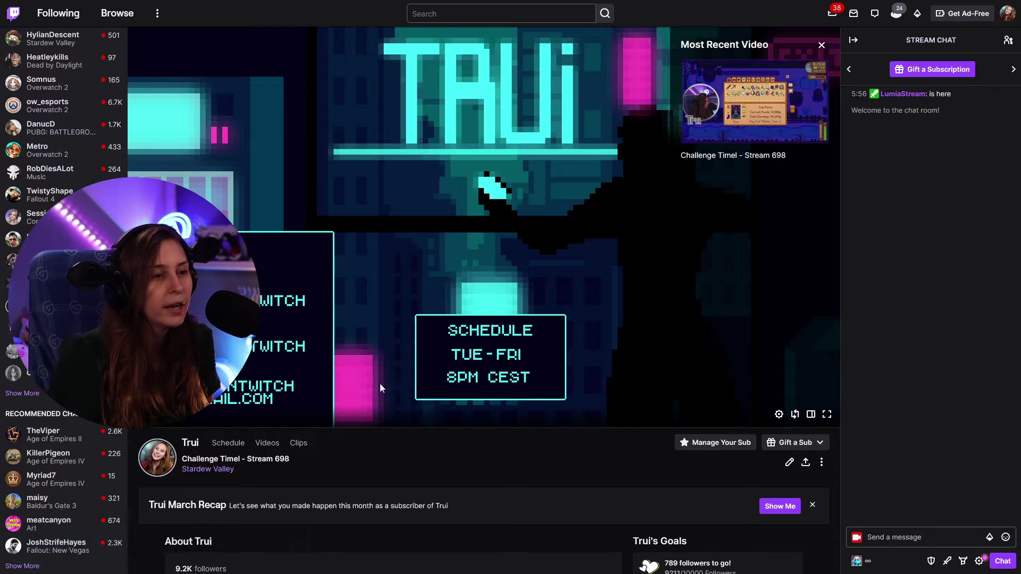
- Start a poll with /poll in chat, dismiss the announcement, and enter 'What starter Pokemon?'
{"action": "left_click", "coordinate": [910, 534]}
{"action": "type", "text": "/poll"}
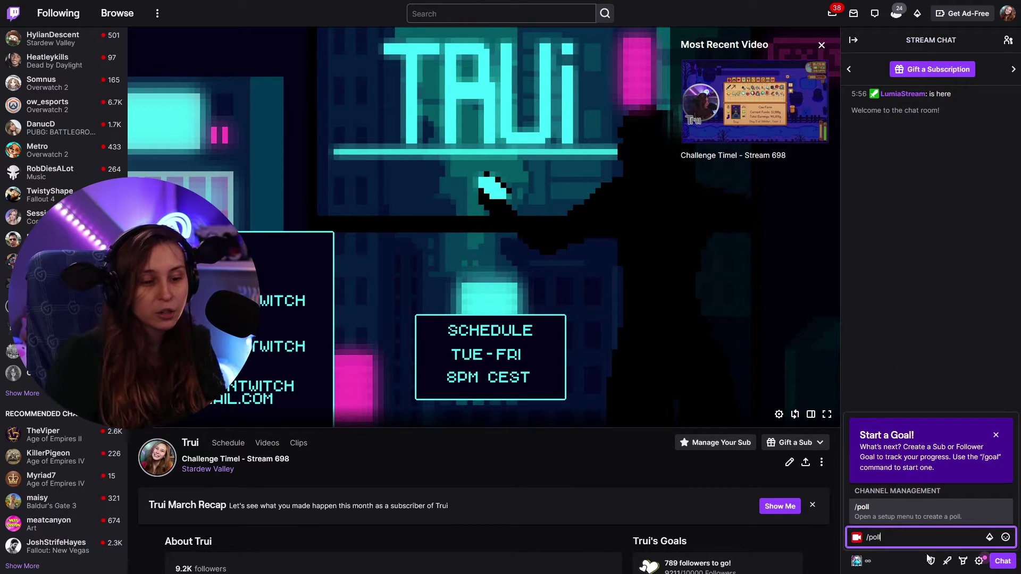
{"action": "key", "text": "Return"}
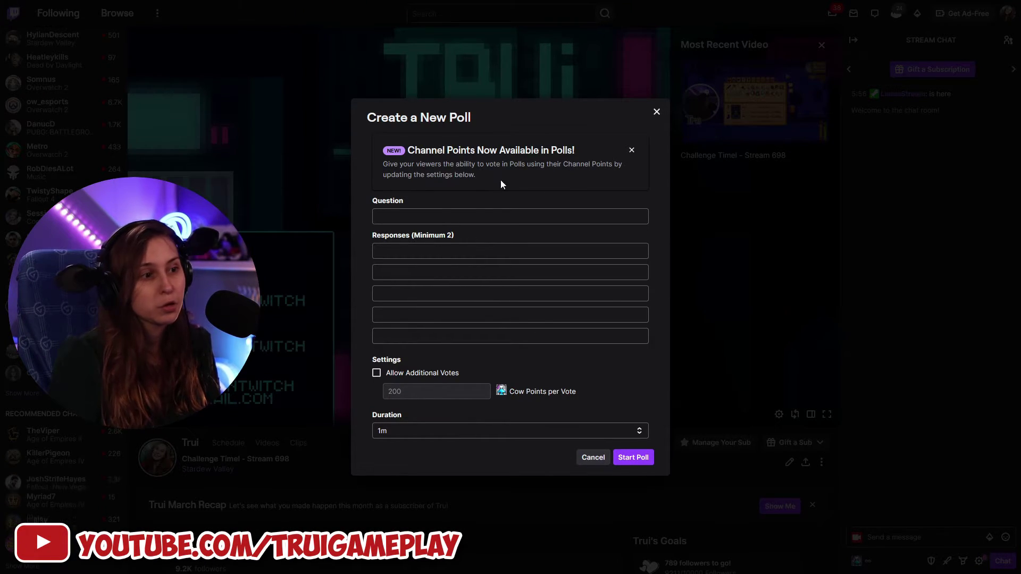
{"action": "left_click", "coordinate": [632, 150]}
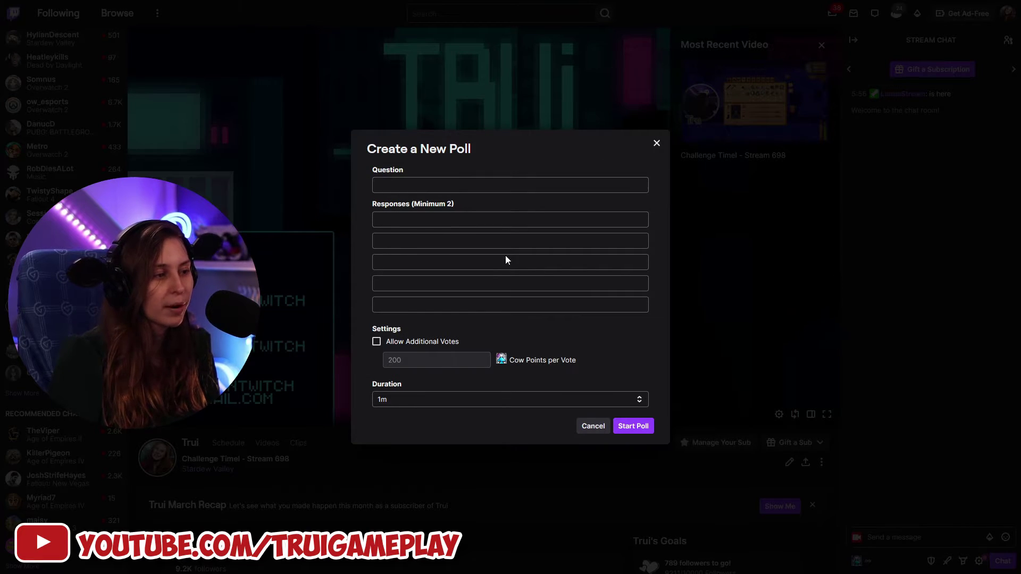
{"action": "left_click", "coordinate": [457, 187]}
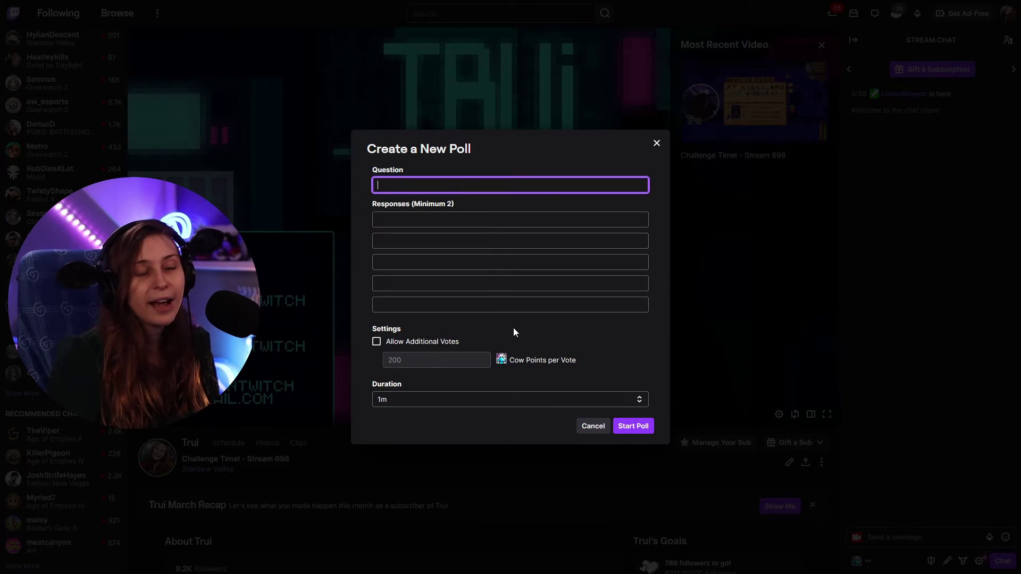
{"action": "type", "text": "Wha"}
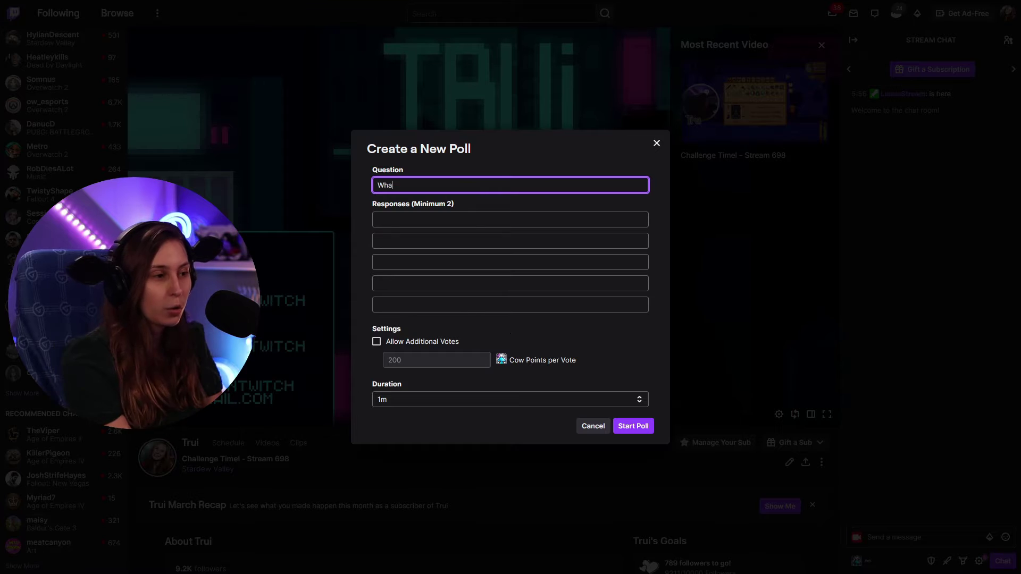
{"action": "type", "text": "t starter Pokemon?"}
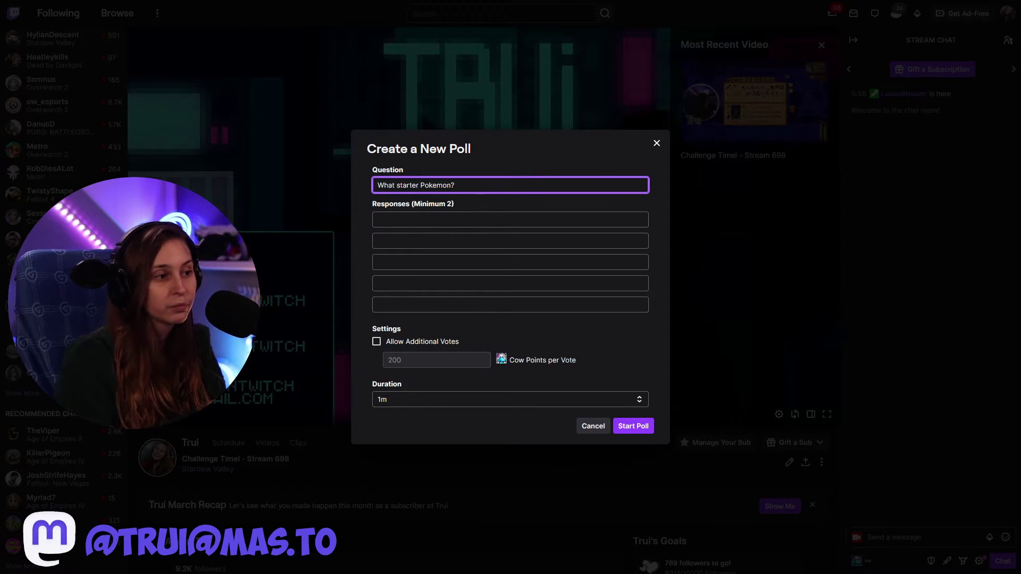
- Fill in responses Fire, Water and Grass and allow additional votes at 200 Cow Points
{"action": "left_click", "coordinate": [495, 218]}
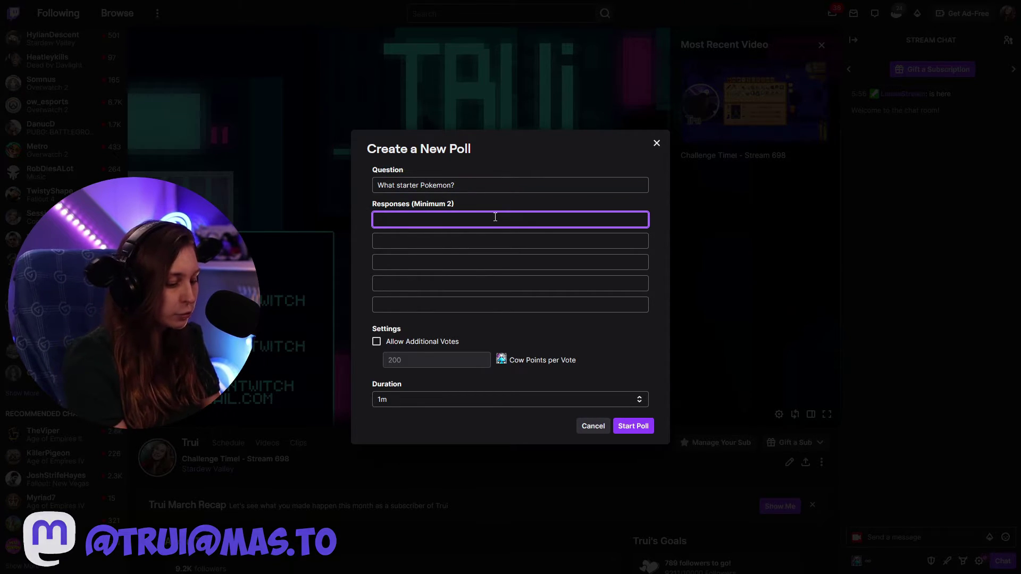
{"action": "left_click", "coordinate": [381, 241]}
{"action": "type", "text": "Wate"}
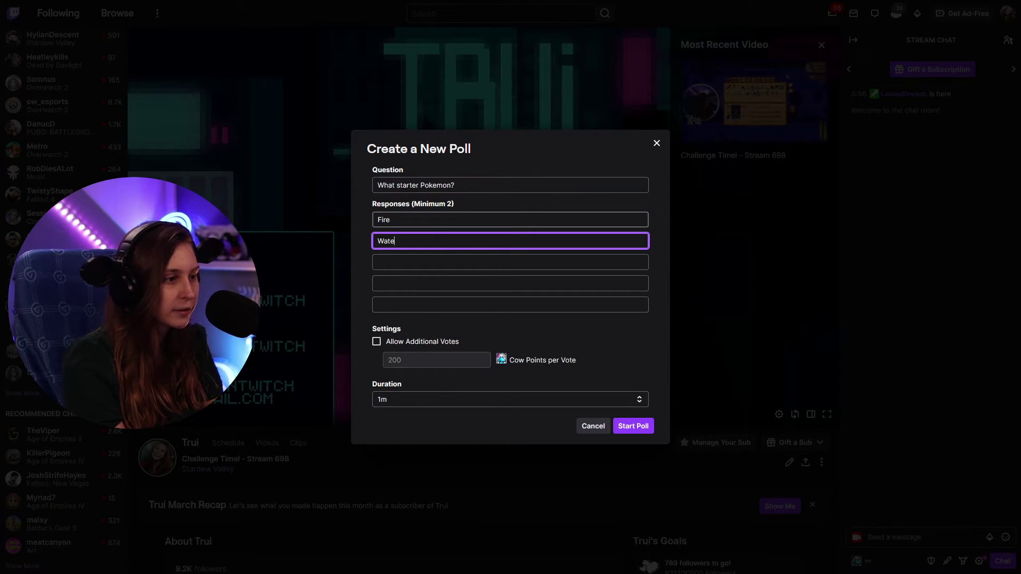
{"action": "type", "text": "r"}
{"action": "left_click", "coordinate": [378, 262]}
{"action": "type", "text": "Graa"}
{"action": "key", "text": "BackSpace"}
{"action": "type", "text": "ss"}
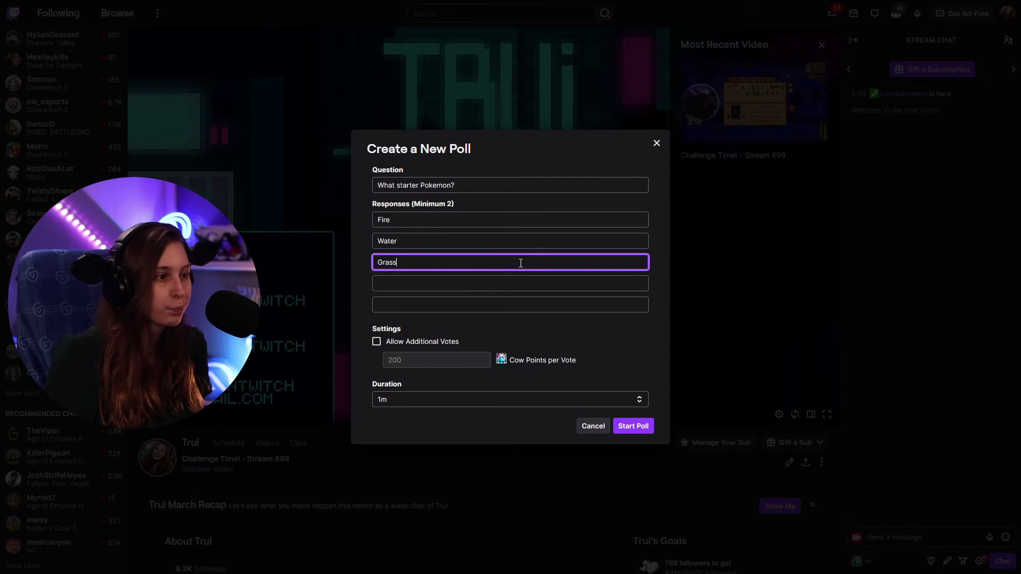
{"action": "left_click", "coordinate": [401, 343]}
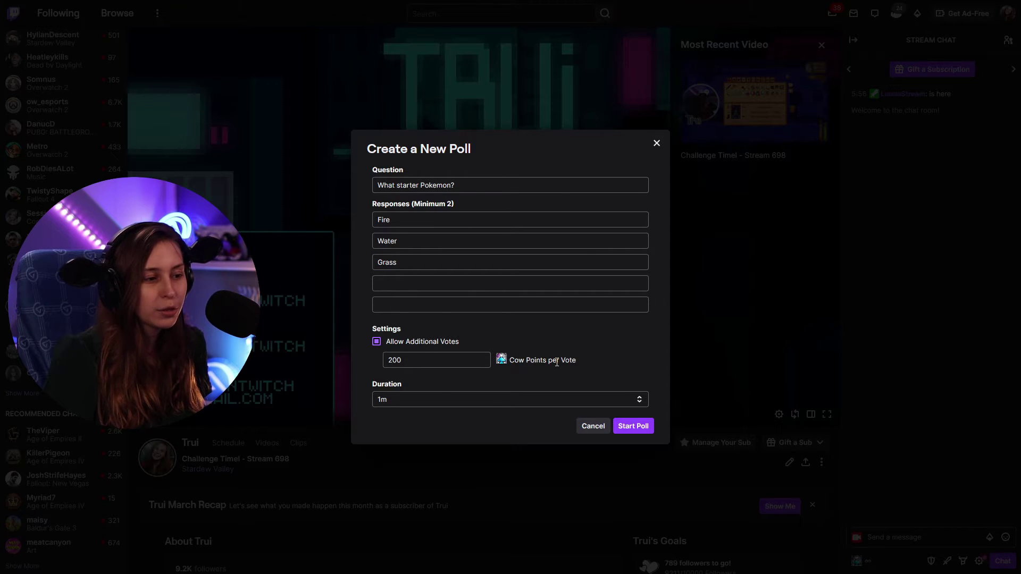
- Inspect the 200 Cow Points vote cost, switch additional votes off, and close the unstarted poll
{"action": "left_click_drag", "start_coordinate": [509, 360], "coordinate": [546, 364]}
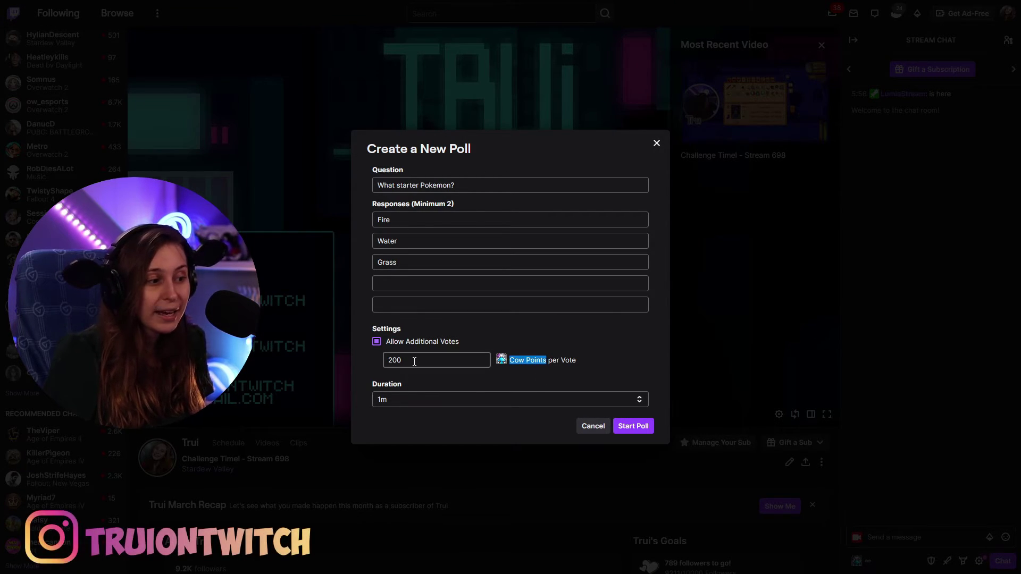
{"action": "double_click", "coordinate": [390, 360]}
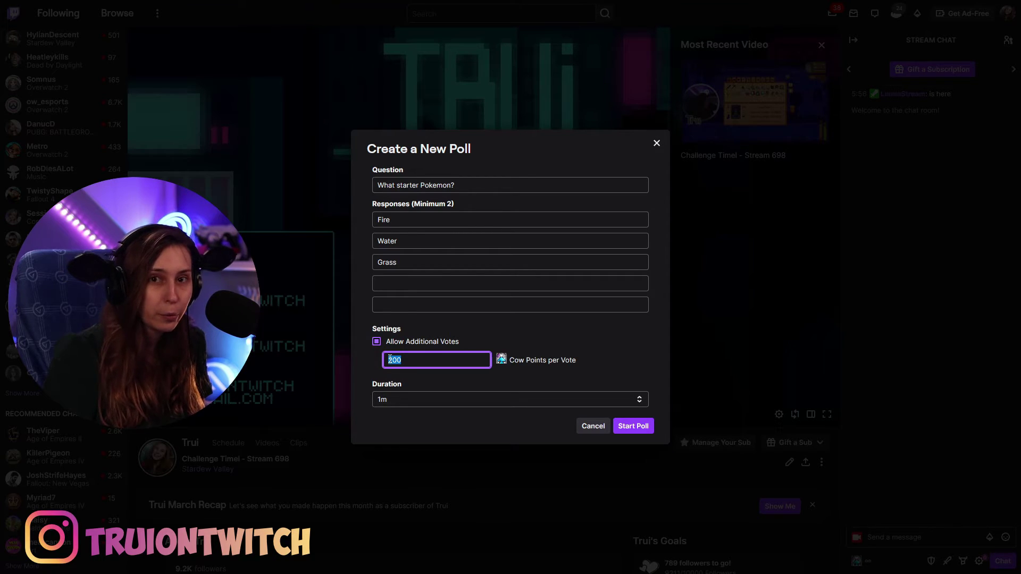
{"action": "left_click", "coordinate": [485, 222]}
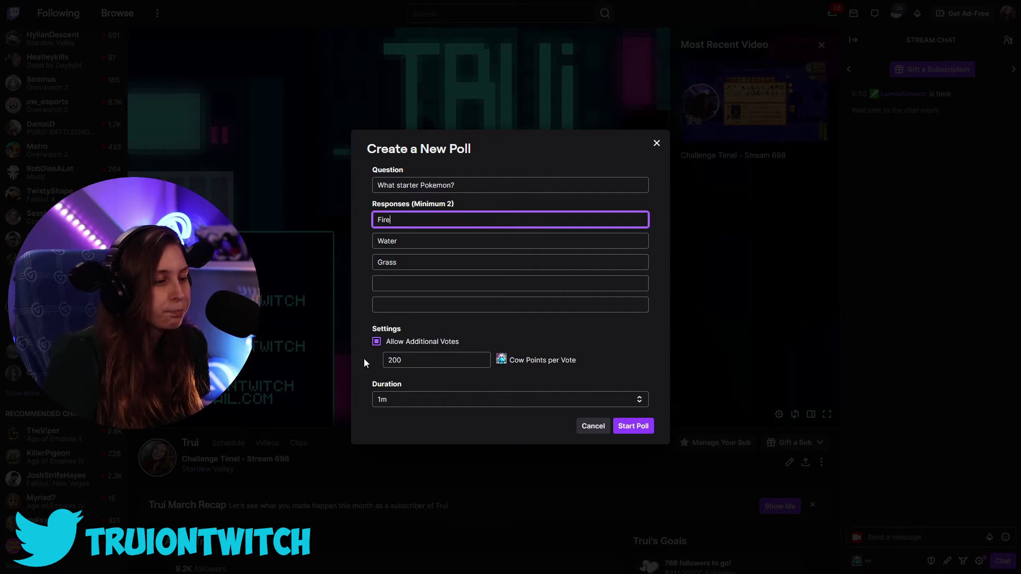
{"action": "left_click", "coordinate": [376, 344]}
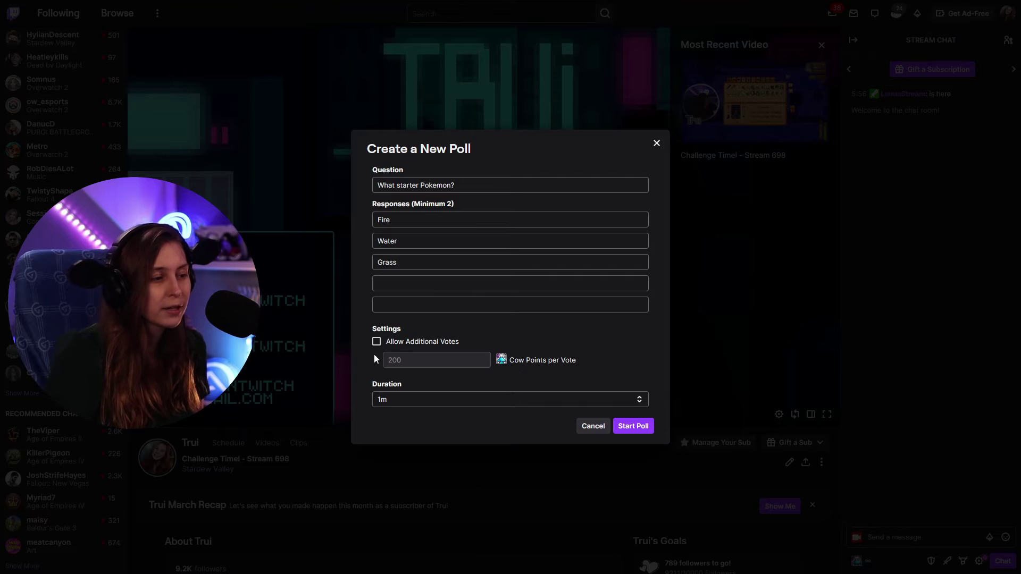
{"action": "left_click", "coordinate": [656, 143]}
- Open Channel Points help from the rewards panel and highlight the 1.2x, 1.4x and 2x multipliers
{"action": "left_click", "coordinate": [863, 561]}
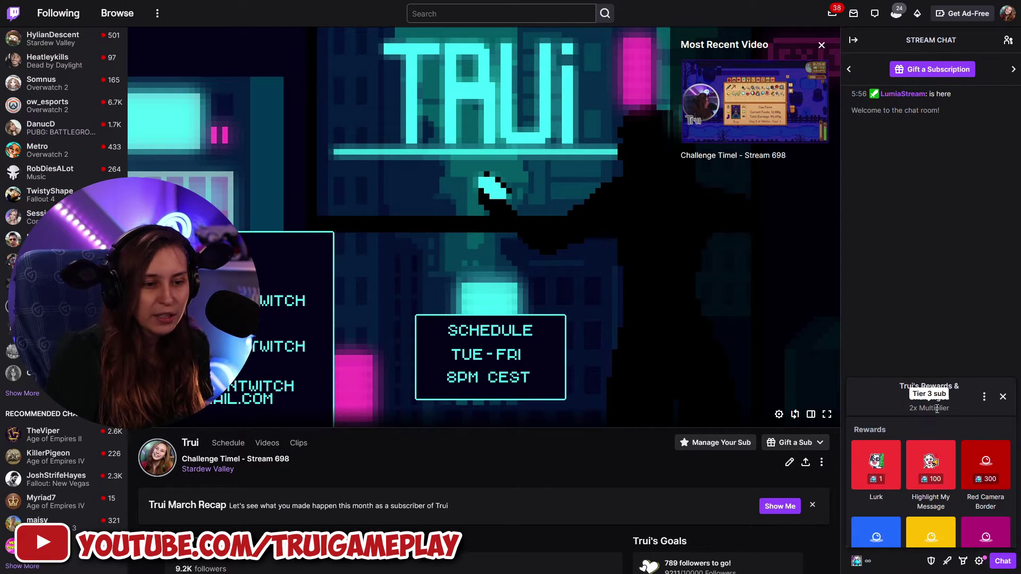
{"action": "left_click", "coordinate": [984, 397]}
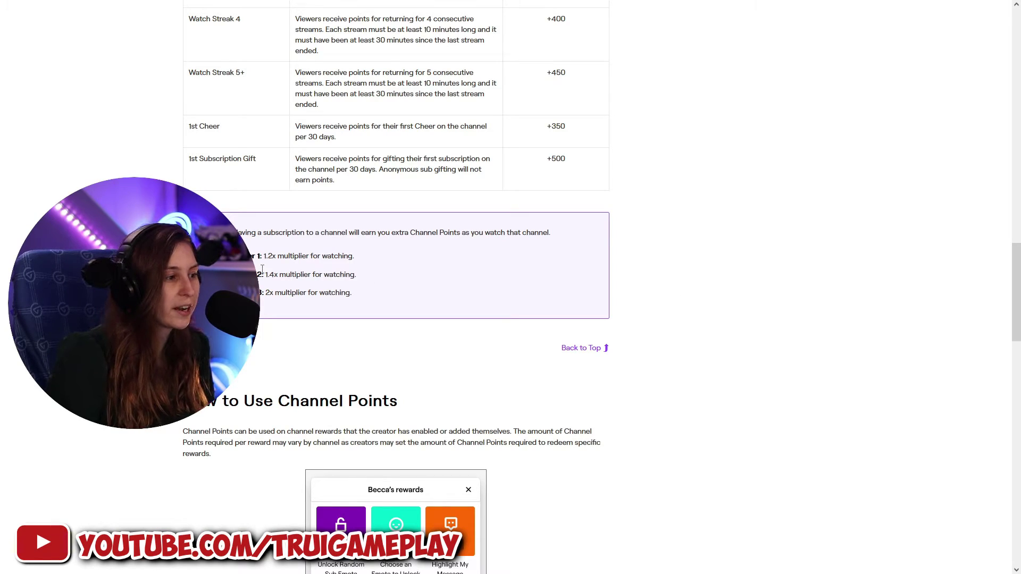
{"action": "double_click", "coordinate": [269, 256]}
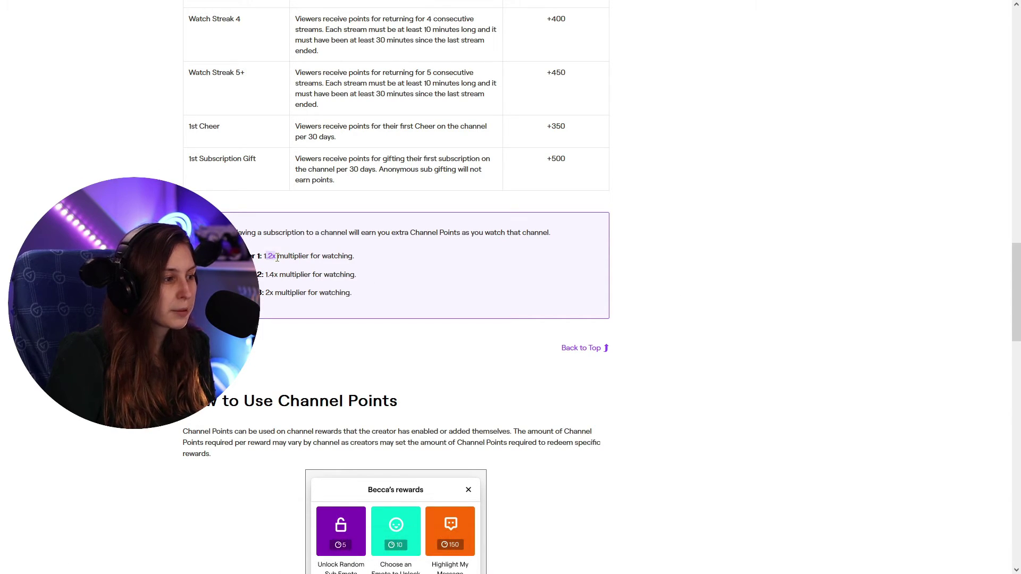
{"action": "left_click", "coordinate": [267, 291]}
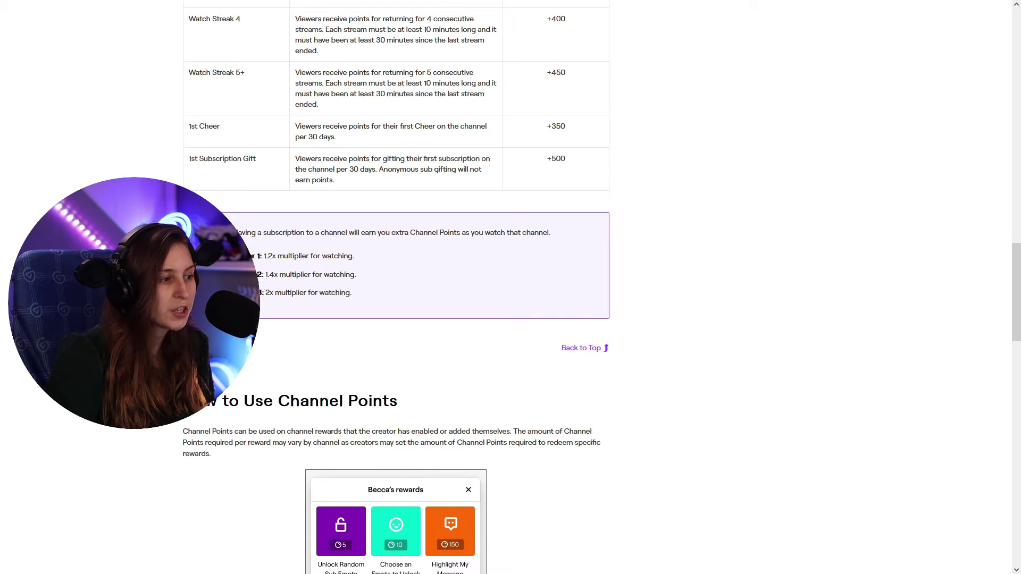
{"action": "double_click", "coordinate": [267, 275]}
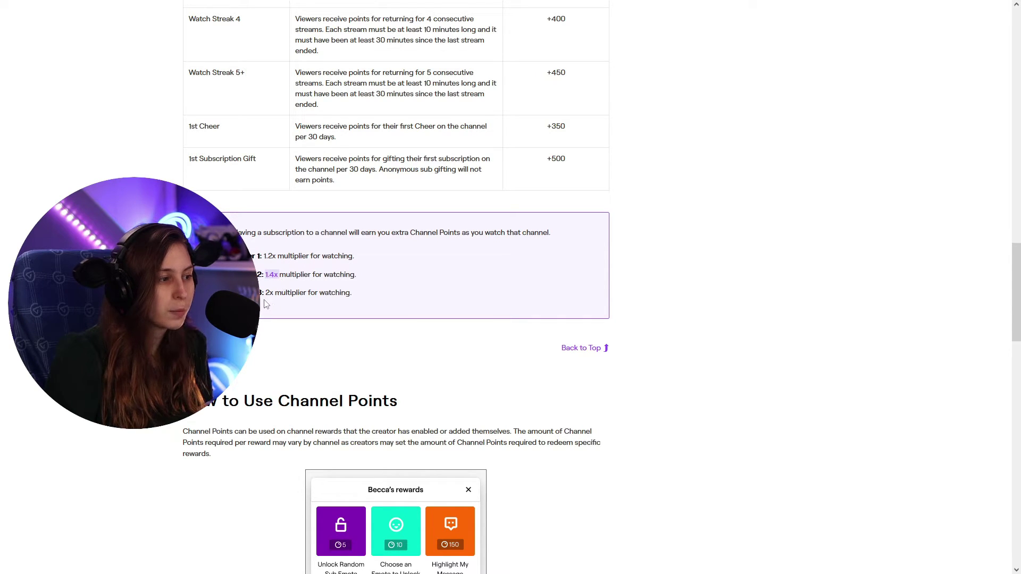
{"action": "double_click", "coordinate": [269, 293]}
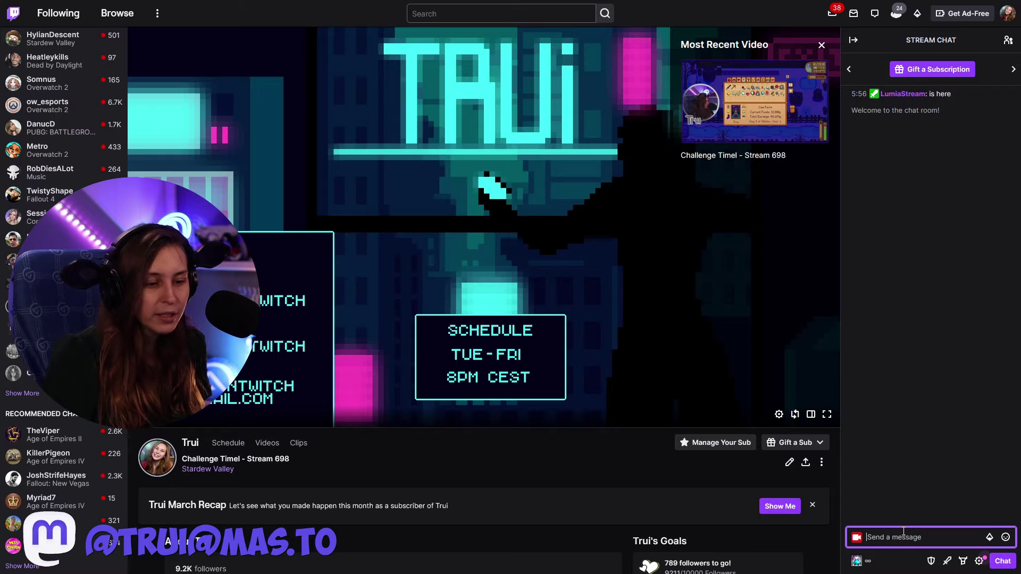
- Reopen poll setup with /poll and leave Allow Additional Votes switched off
{"action": "type", "text": "/poll"}
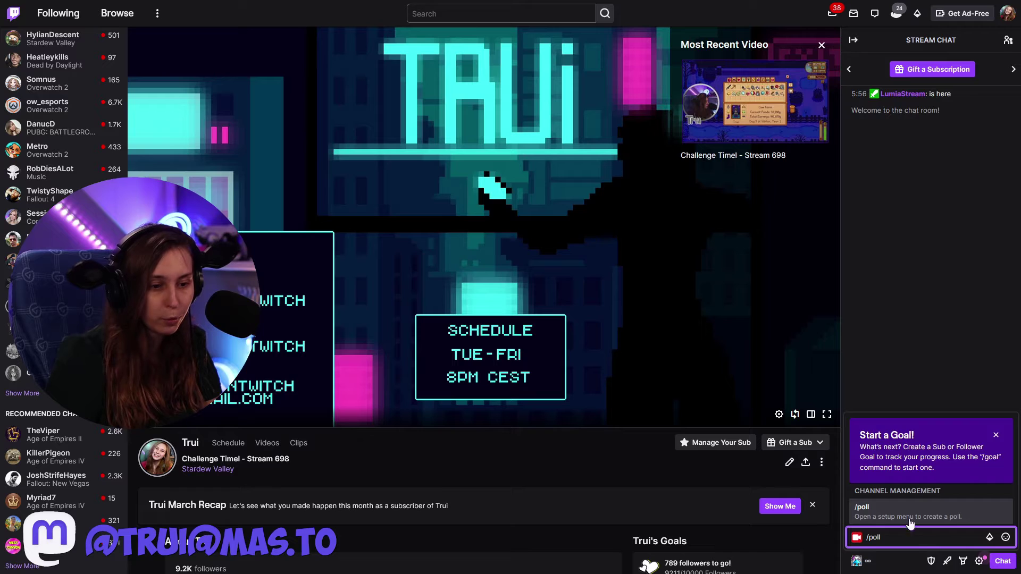
{"action": "key", "text": "Return"}
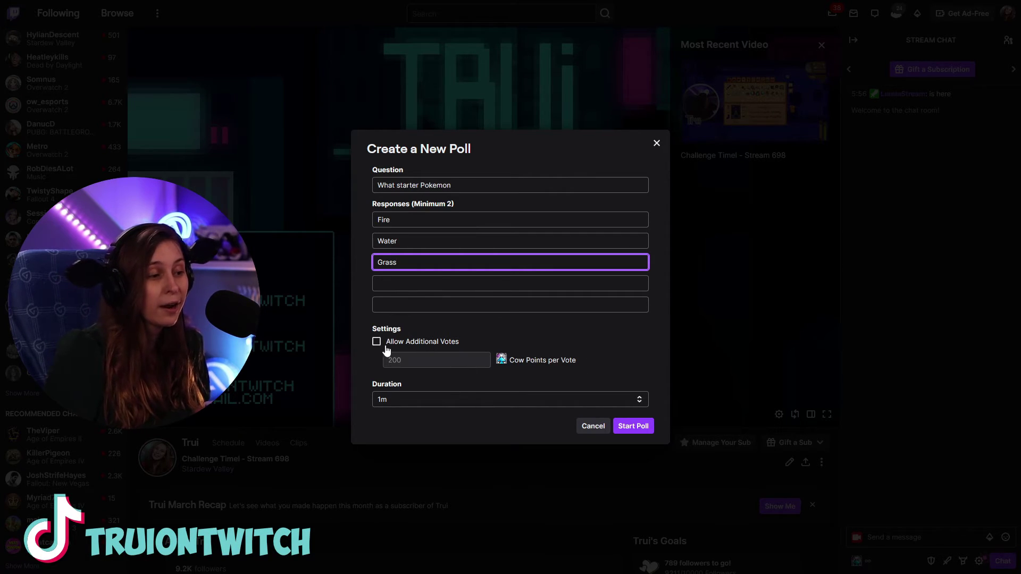
{"action": "left_click", "coordinate": [377, 342]}
{"action": "left_click", "coordinate": [377, 343]}
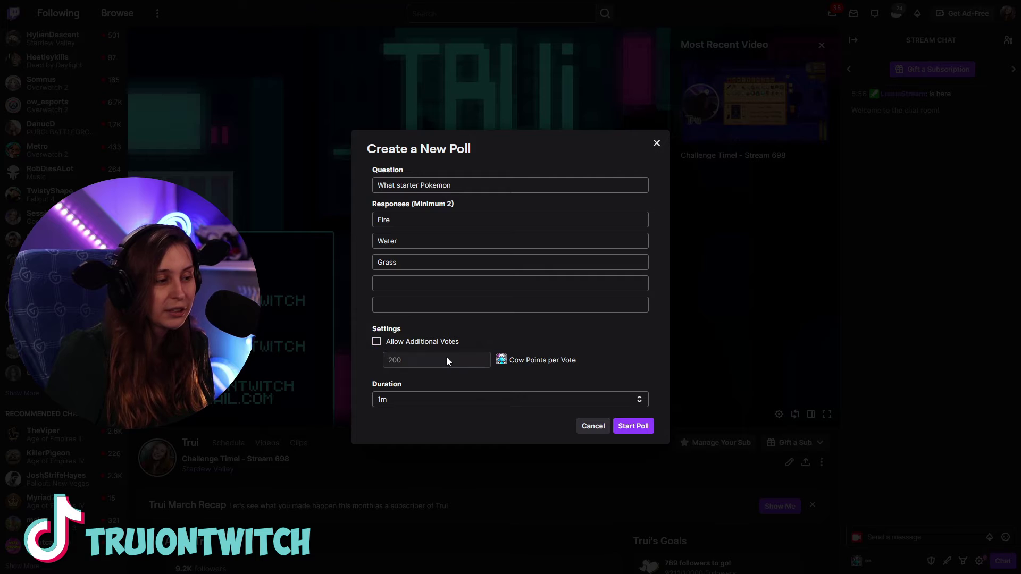
{"action": "left_click", "coordinate": [394, 346]}
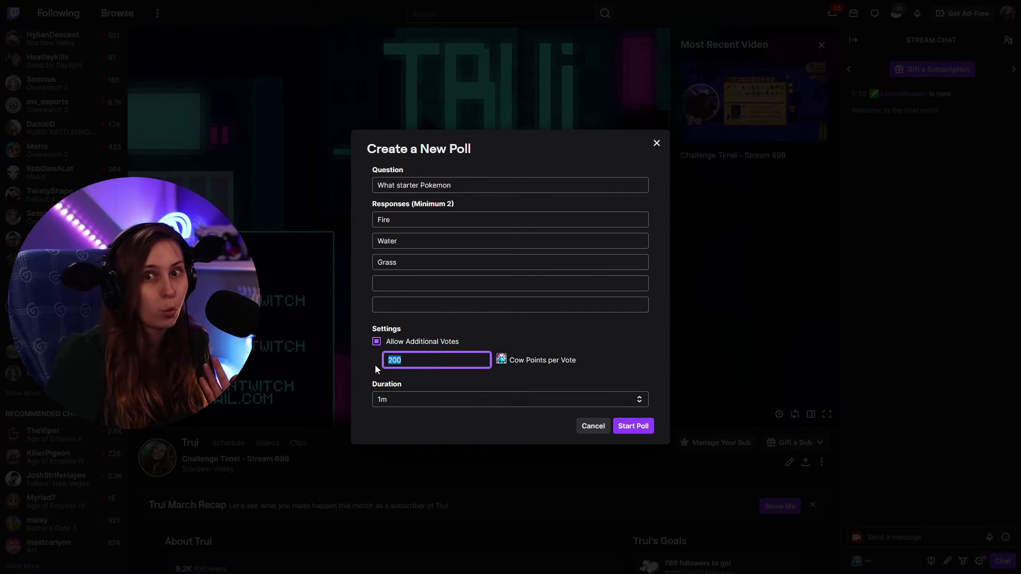
{"action": "left_click", "coordinate": [376, 342]}
- Keep the poll duration at 1 minute and start the poll in chat
{"action": "left_click", "coordinate": [402, 400]}
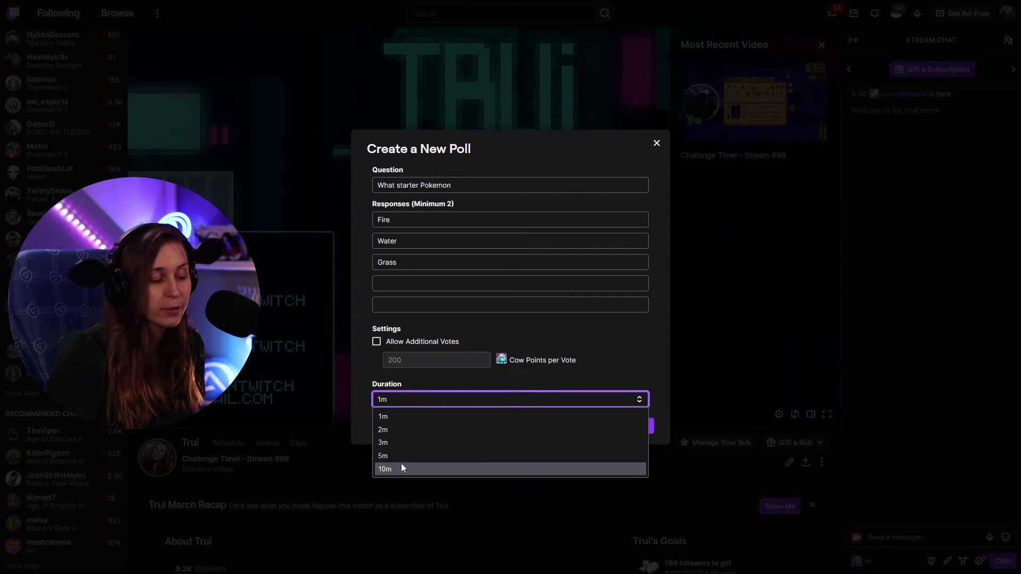
{"action": "left_click", "coordinate": [399, 418]}
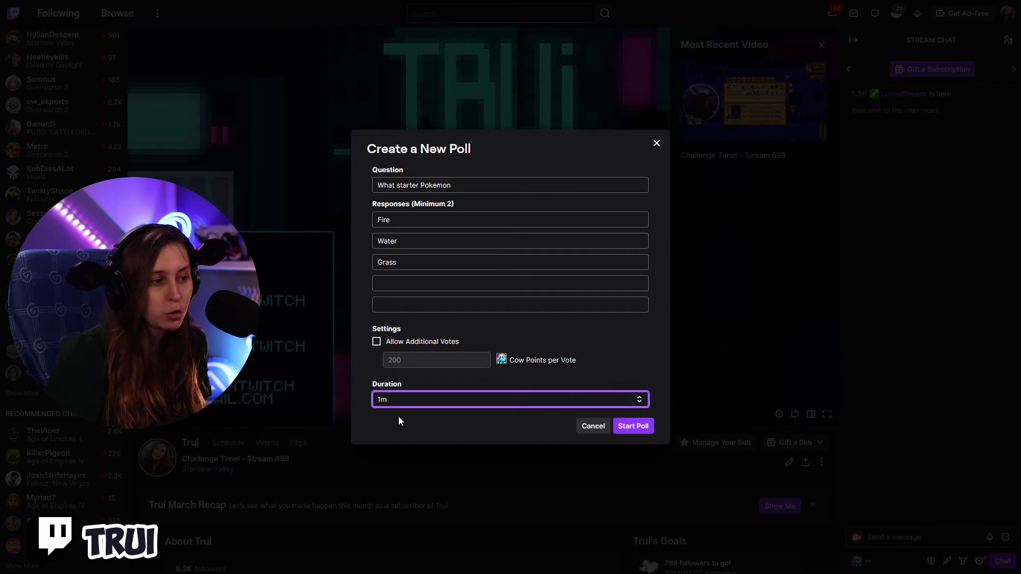
{"action": "left_click", "coordinate": [635, 427]}
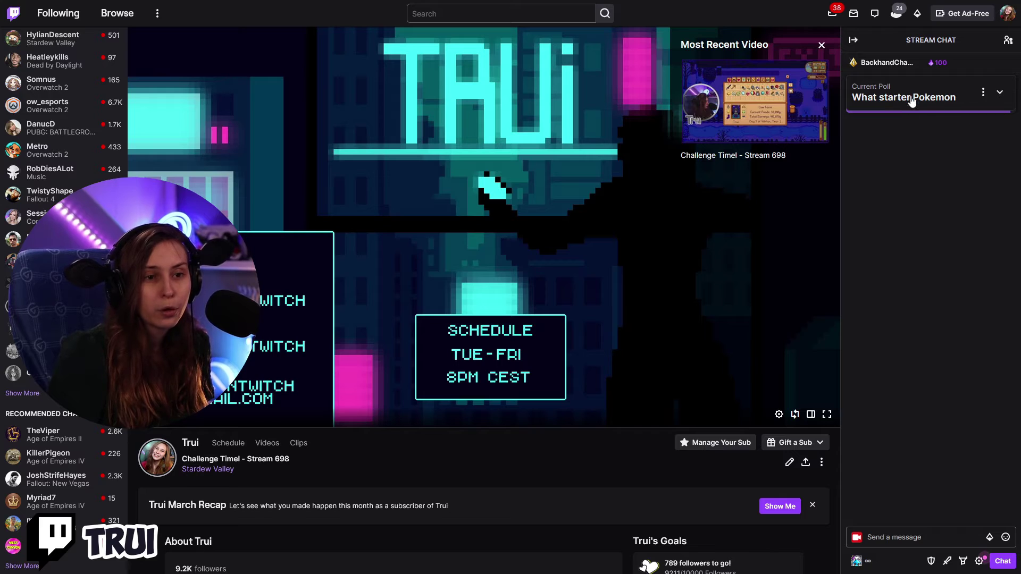
- Vote for Fire in the 'What starter Pokemon' poll, then dismiss the ended results card
{"action": "left_click", "coordinate": [1001, 94]}
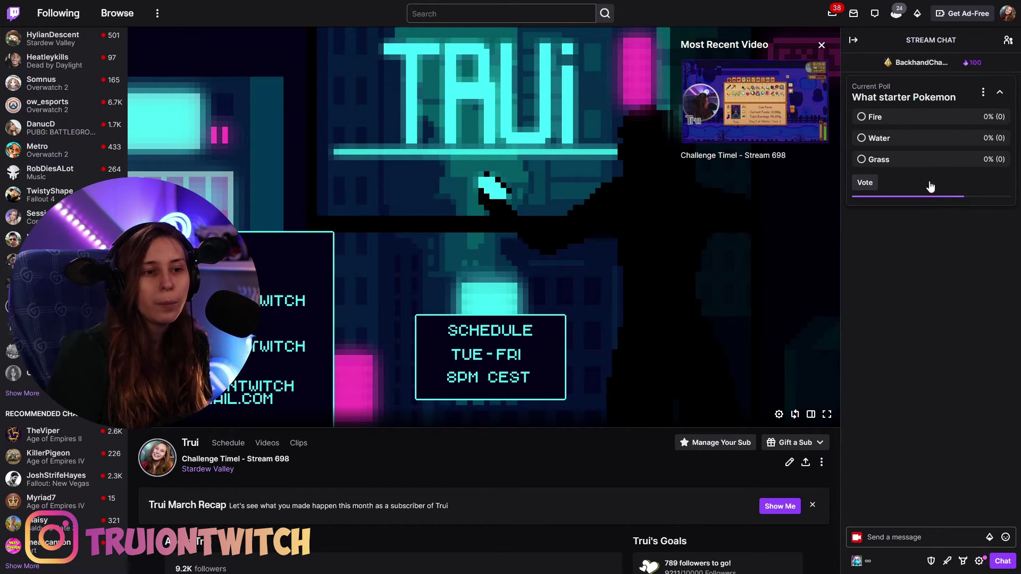
{"action": "left_click", "coordinate": [867, 119]}
{"action": "left_click", "coordinate": [865, 183]}
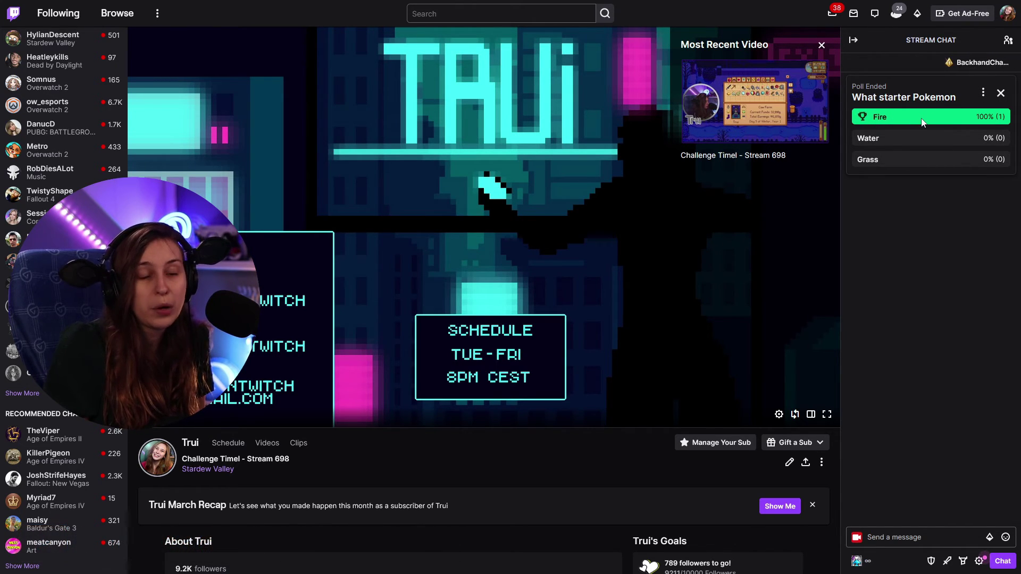
{"action": "left_click", "coordinate": [1001, 94]}
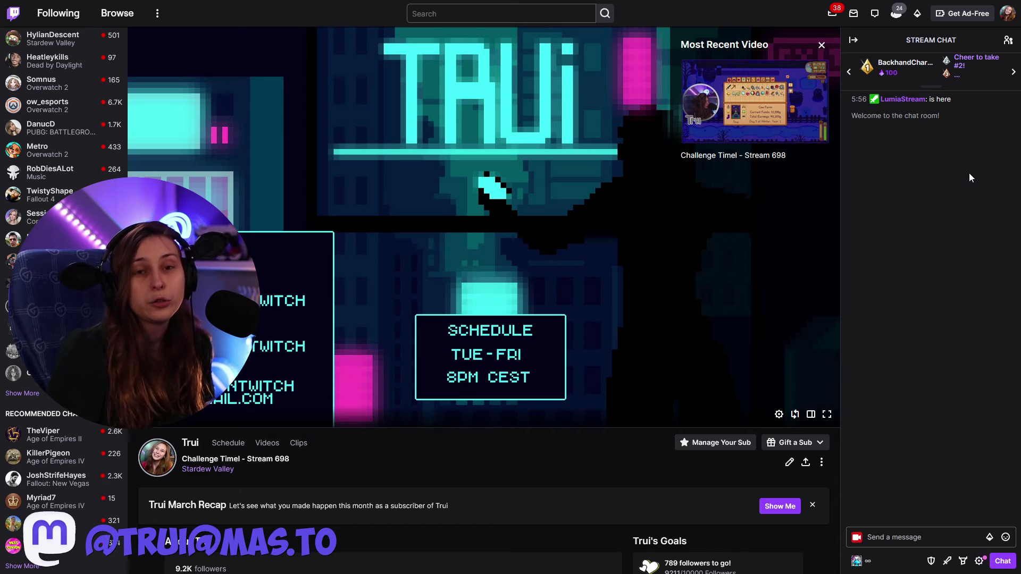
- Go to the Stream Manager through the account menu and Creator Dashboard
{"action": "left_click", "coordinate": [1007, 13]}
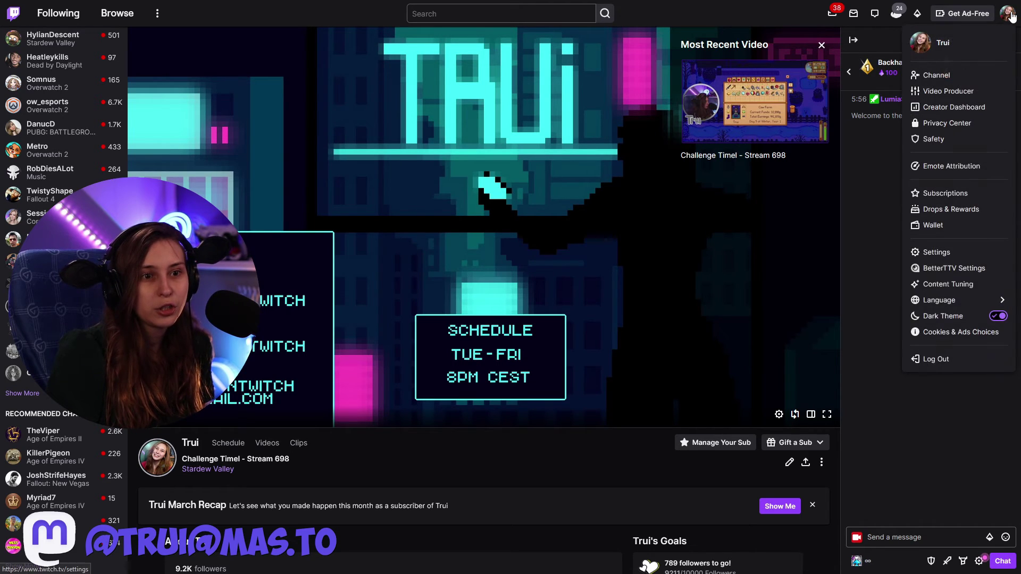
{"action": "left_click", "coordinate": [954, 107]}
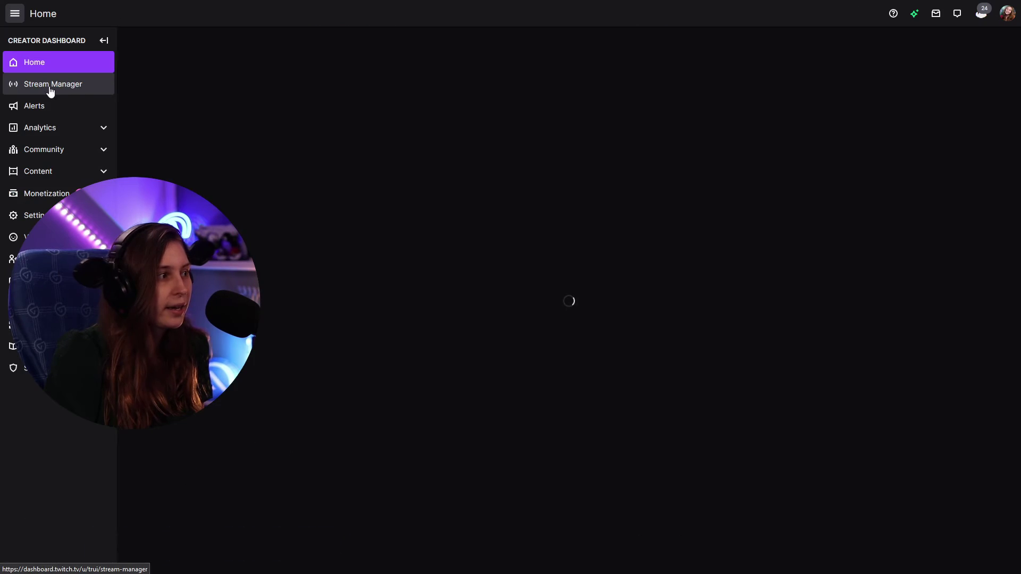
{"action": "left_click", "coordinate": [39, 87]}
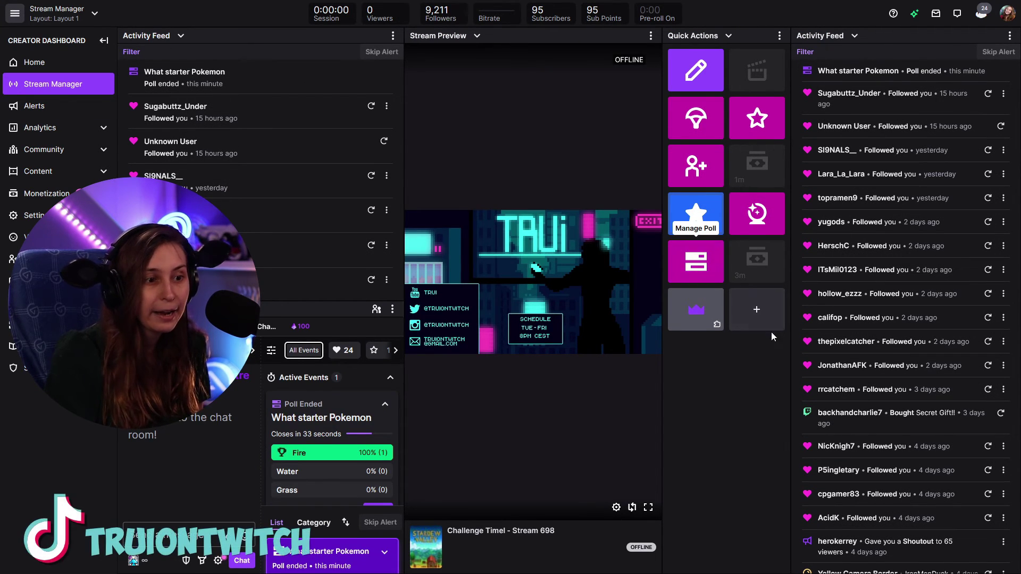
- Search quick actions for 'poll', then open Manage Poll for the ended poll
{"action": "left_click", "coordinate": [760, 313]}
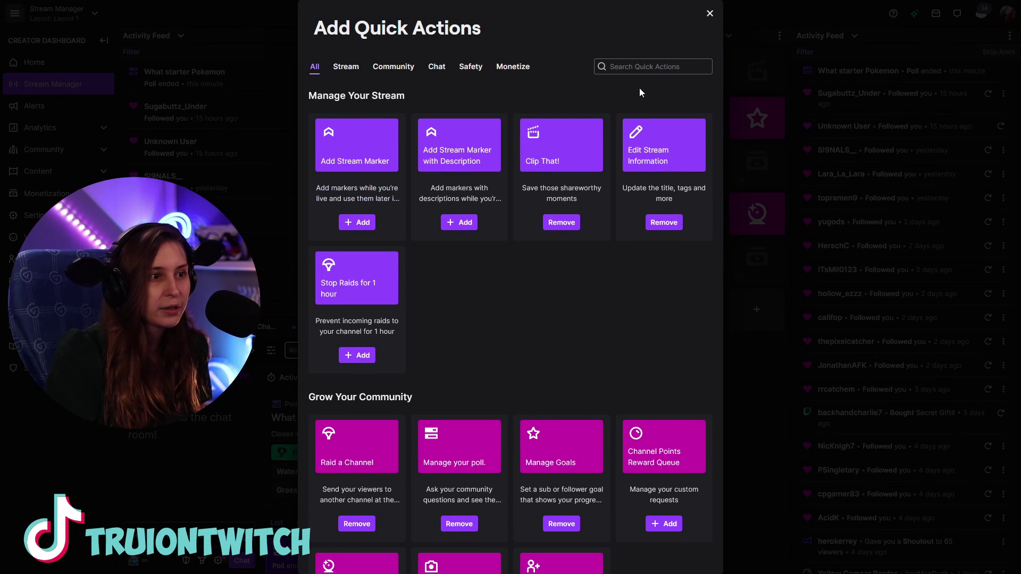
{"action": "left_click", "coordinate": [637, 65]}
{"action": "type", "text": "poll"}
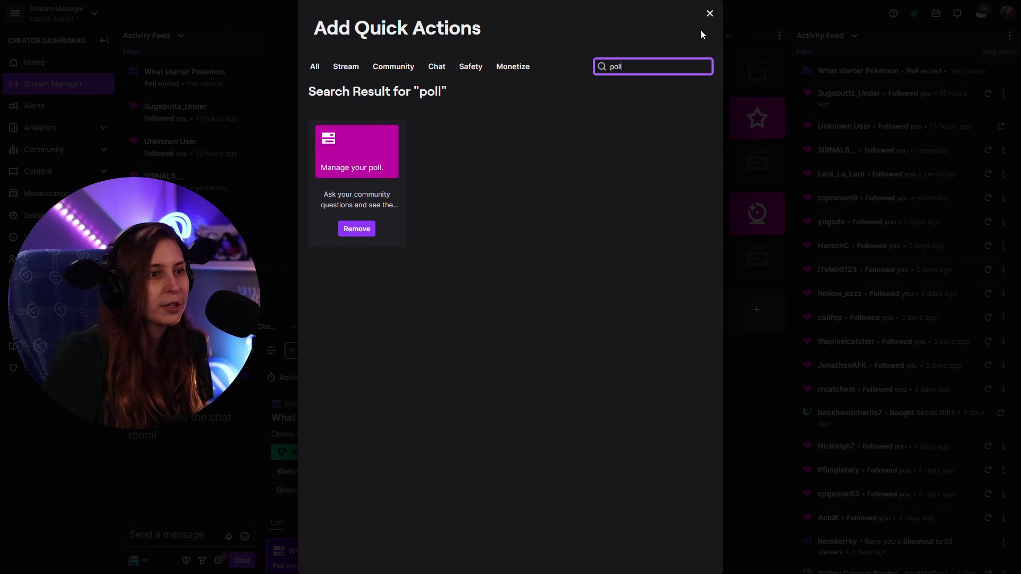
{"action": "left_click", "coordinate": [710, 14]}
{"action": "left_click", "coordinate": [697, 256]}
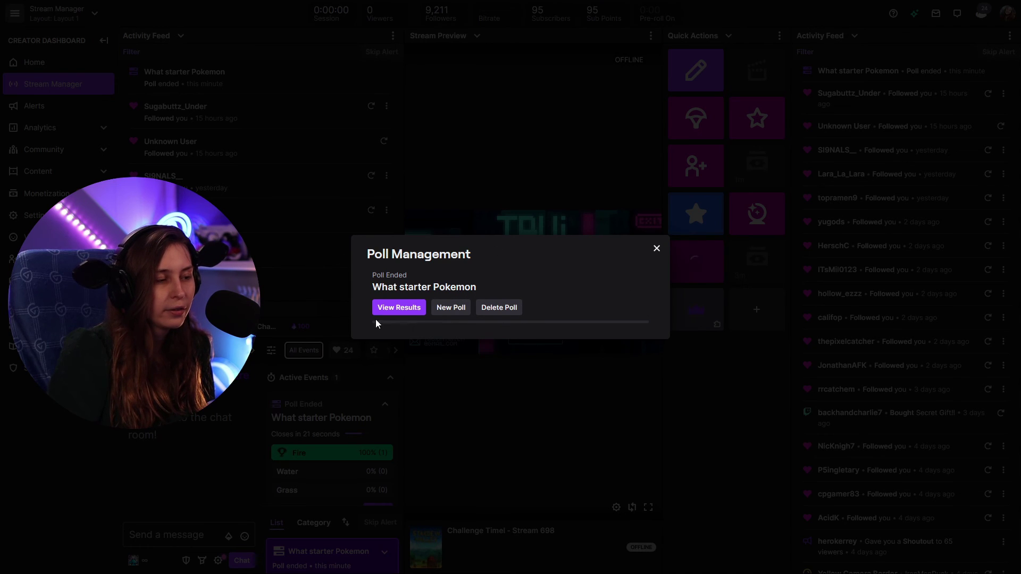
- Point out the ended poll's question, then begin a new poll from Poll Management
{"action": "left_click_drag", "start_coordinate": [372, 287], "coordinate": [519, 292]}
{"action": "left_click", "coordinate": [531, 276]}
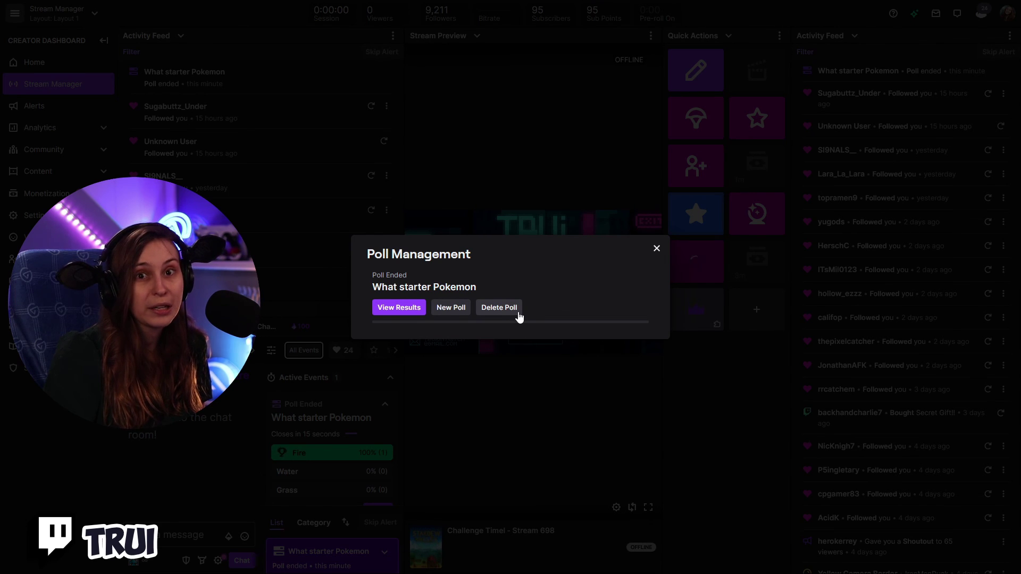
{"action": "left_click", "coordinate": [455, 309]}
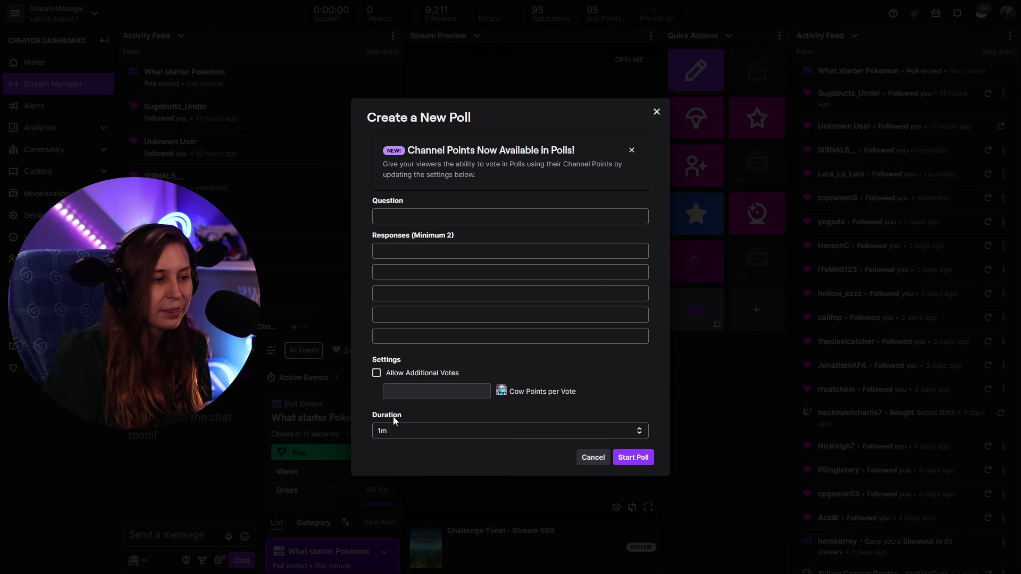